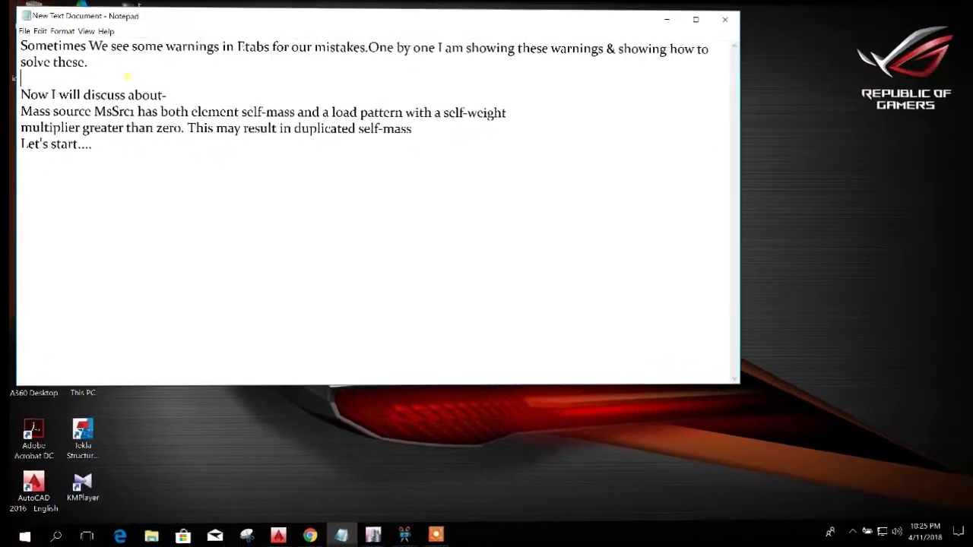
Read the note that MsSrc1 may duplicate self-mass when a self-weight multiplier exceeds zero.
drag(10, 48, 262, 48)
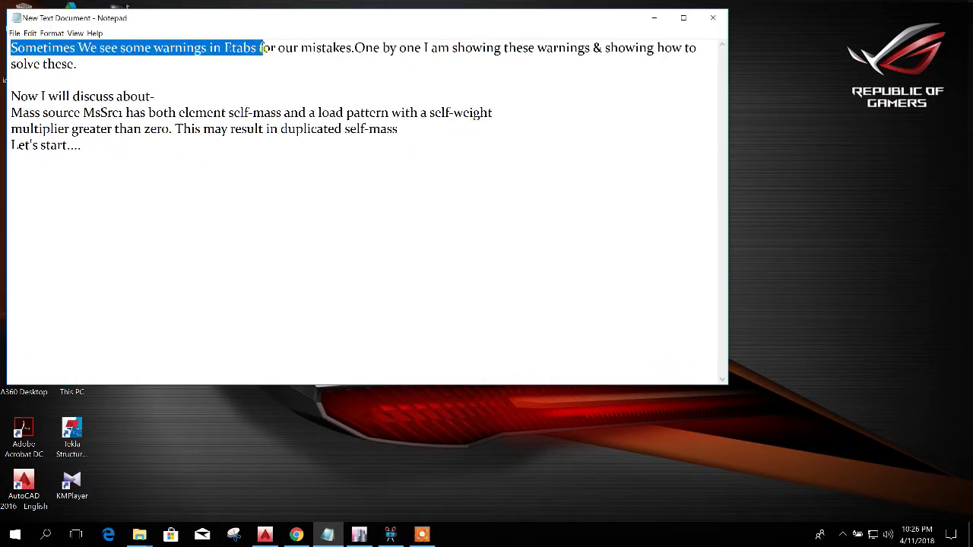
click(352, 49)
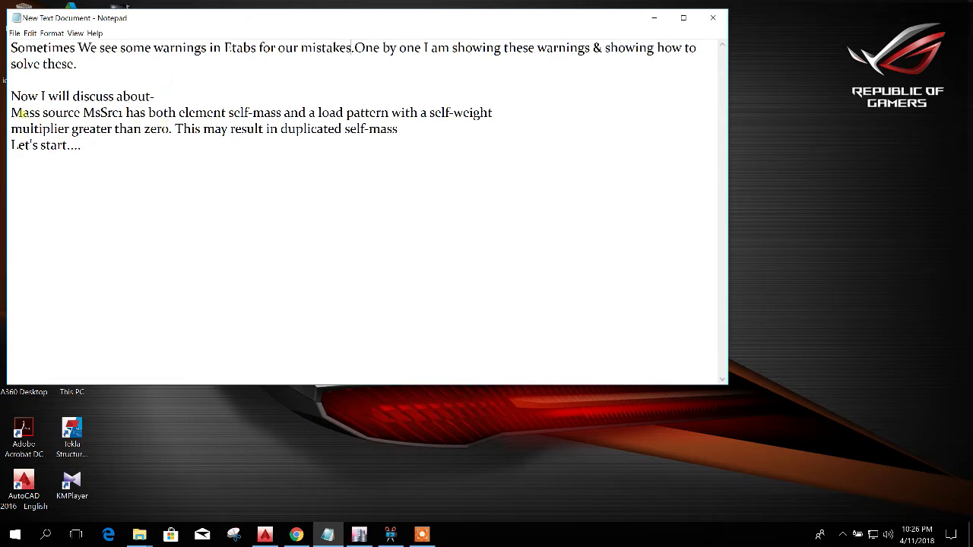
drag(11, 113, 124, 113)
click(122, 112)
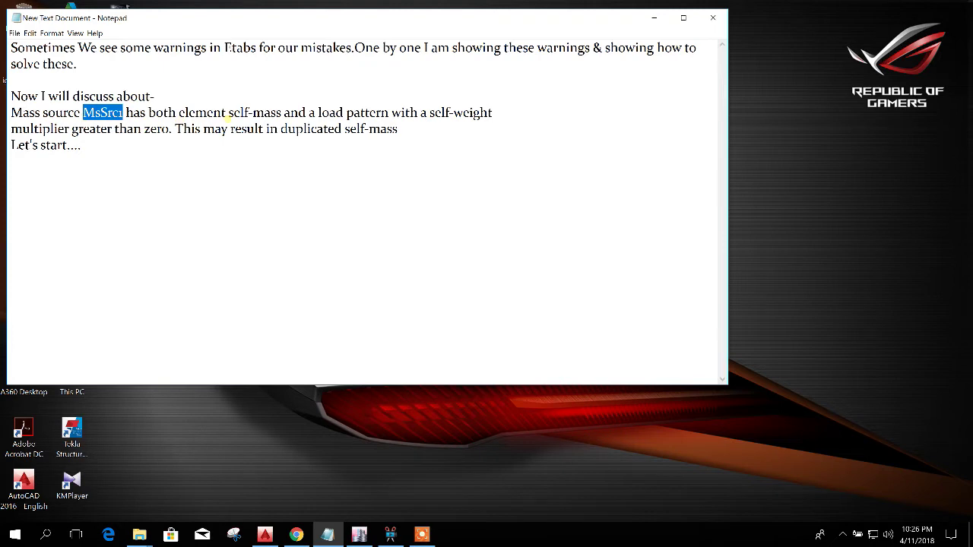
drag(229, 113, 498, 113)
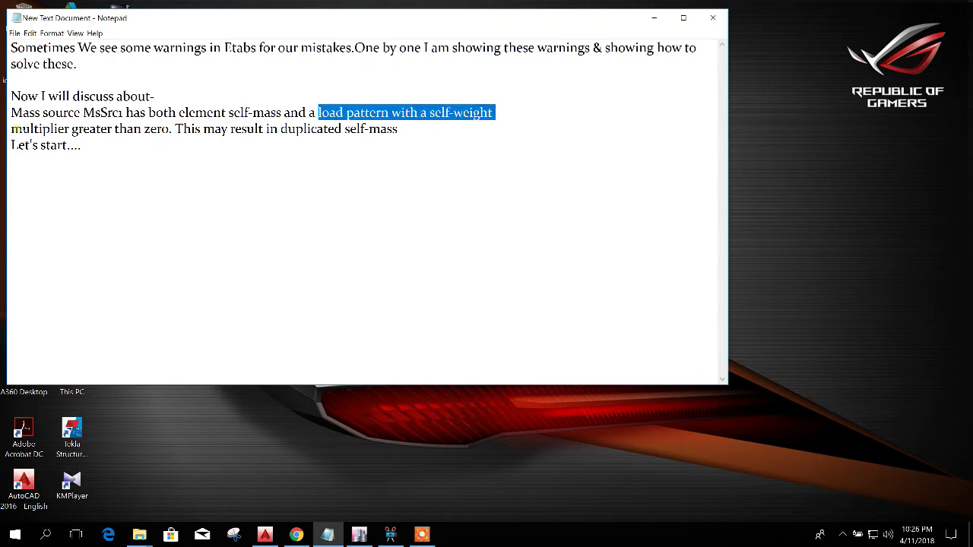
mouse_move(11, 130)
mouse_down()
mouse_move(403, 130)
mouse_move(204, 129)
mouse_move(10, 113)
mouse_up()
click(197, 143)
click(400, 130)
click(72, 129)
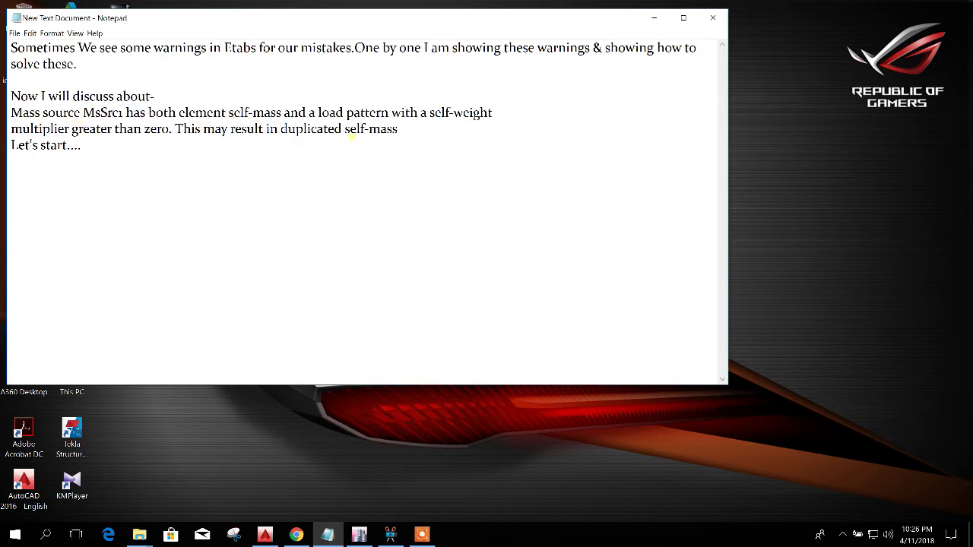
drag(394, 129, 11, 113)
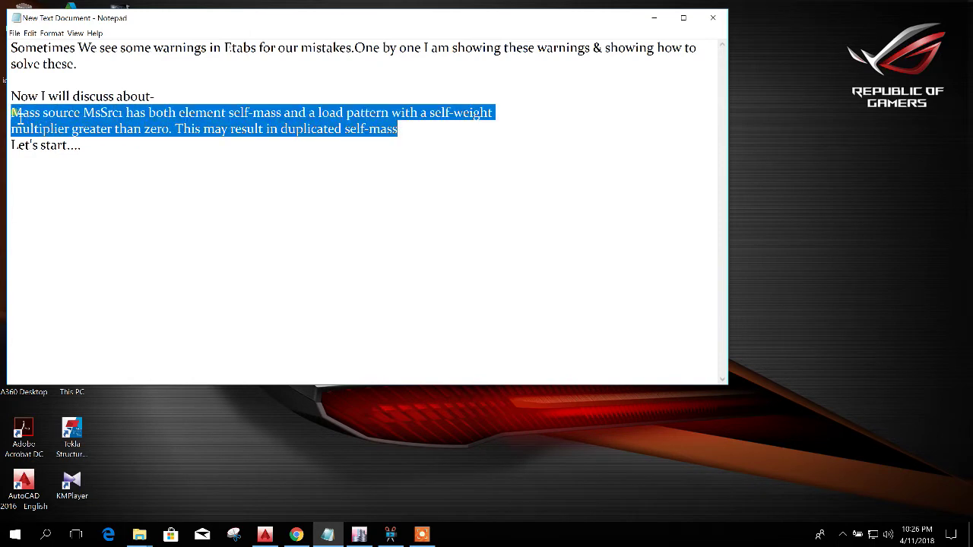
click(150, 129)
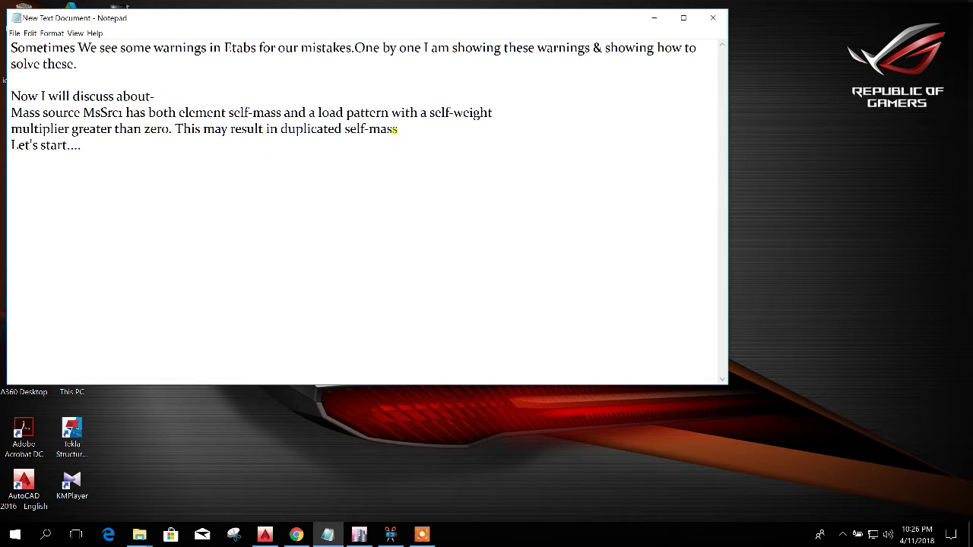
drag(394, 129, 11, 113)
click(331, 198)
Run Check Model on the ETABS model with all checks selected.
click(359, 534)
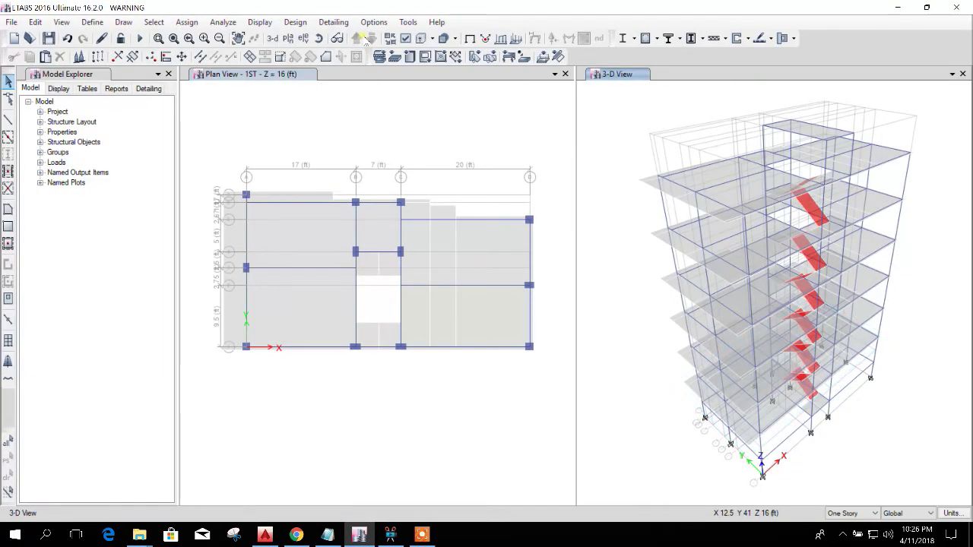
click(355, 129)
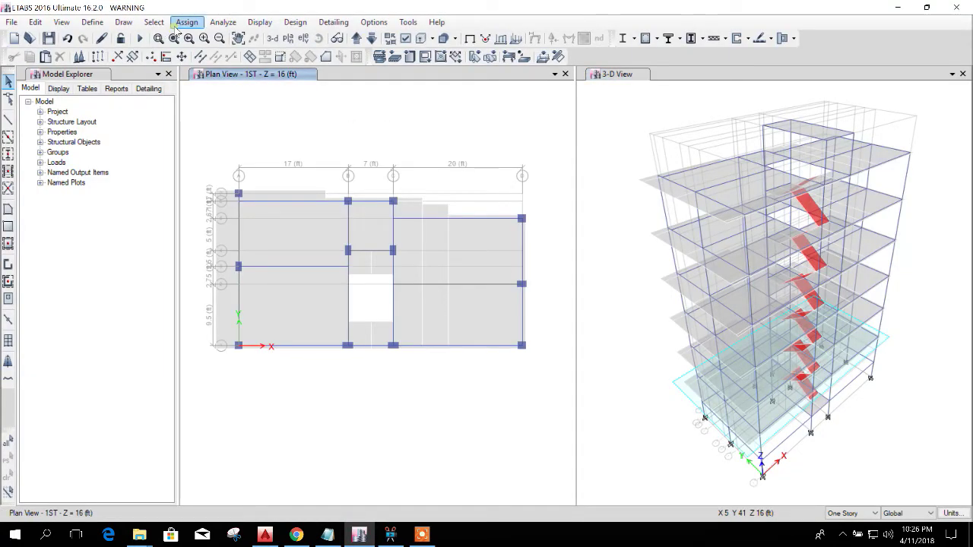
click(223, 22)
click(251, 35)
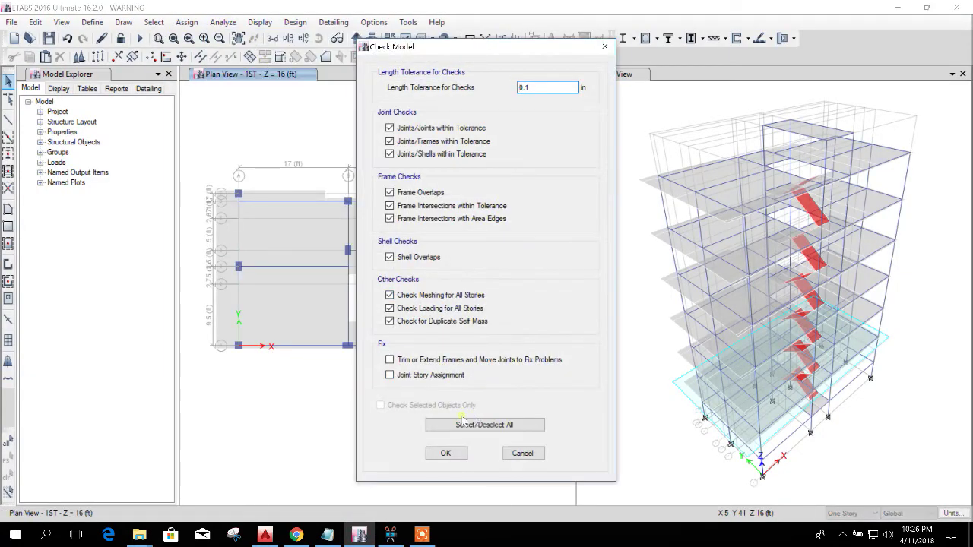
click(447, 453)
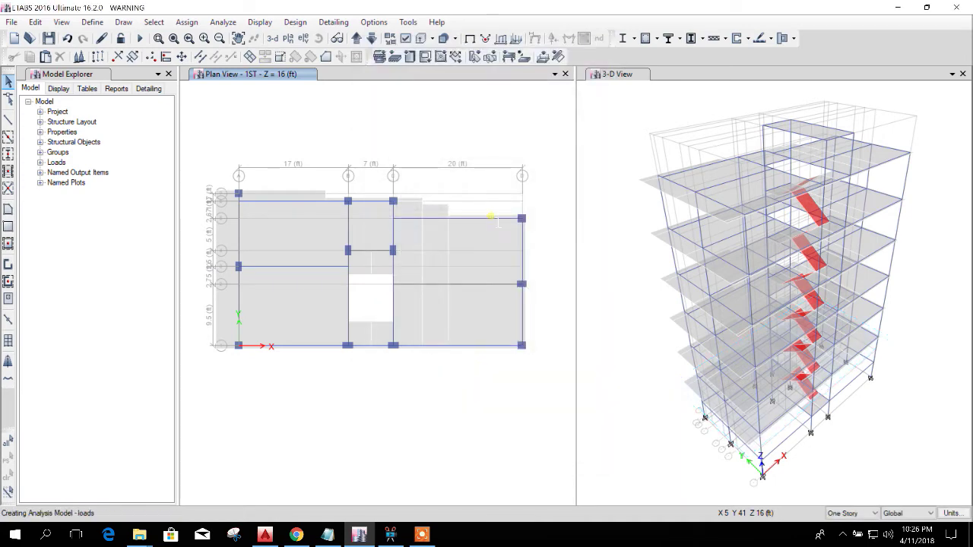
Review the warning that MsSrc1 duplicates self-mass, then close it.
drag(315, 59, 472, 60)
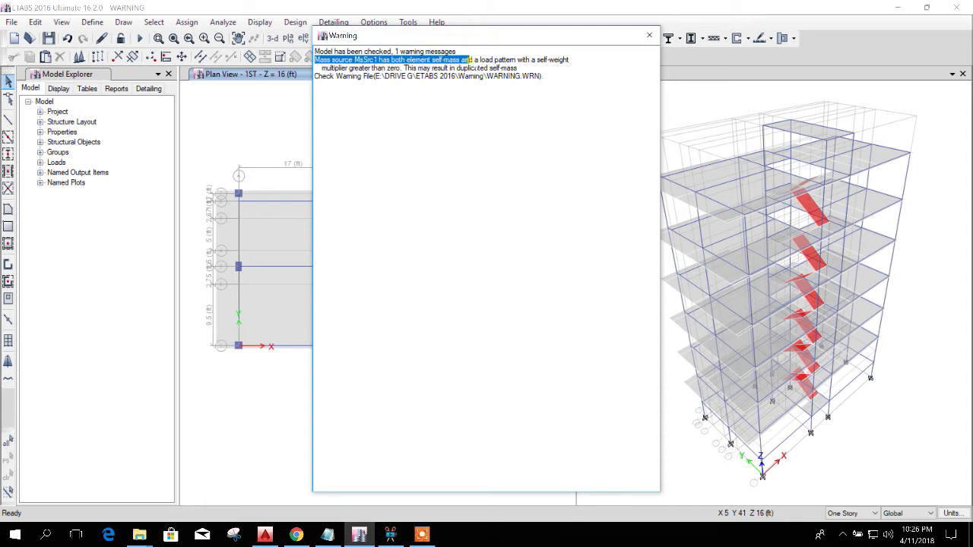
click(414, 67)
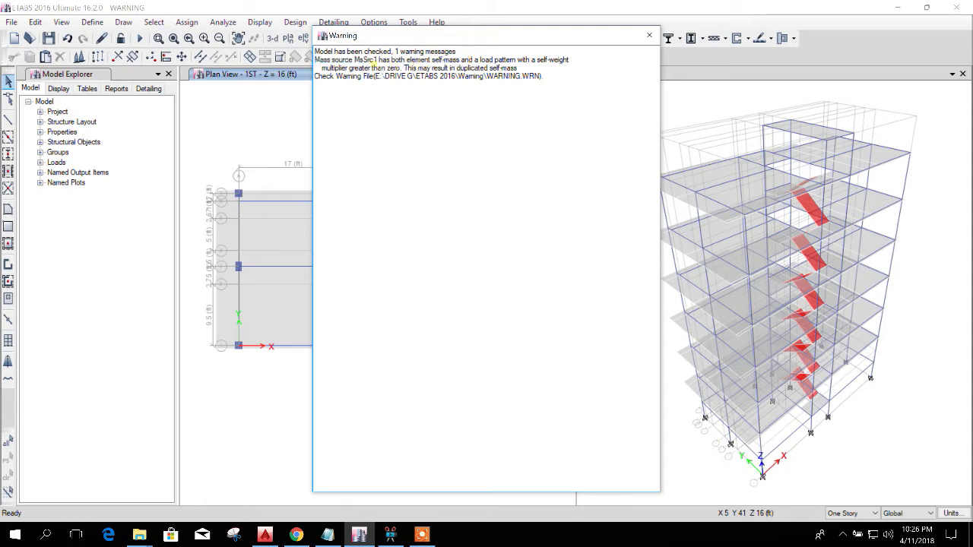
drag(375, 61, 568, 60)
click(322, 68)
drag(322, 67, 398, 68)
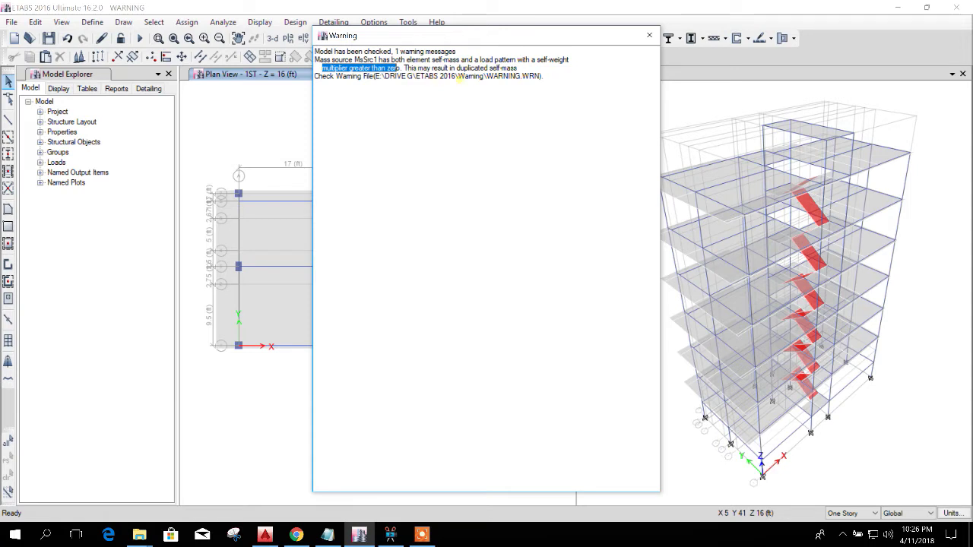
drag(385, 68, 518, 67)
click(580, 57)
click(647, 37)
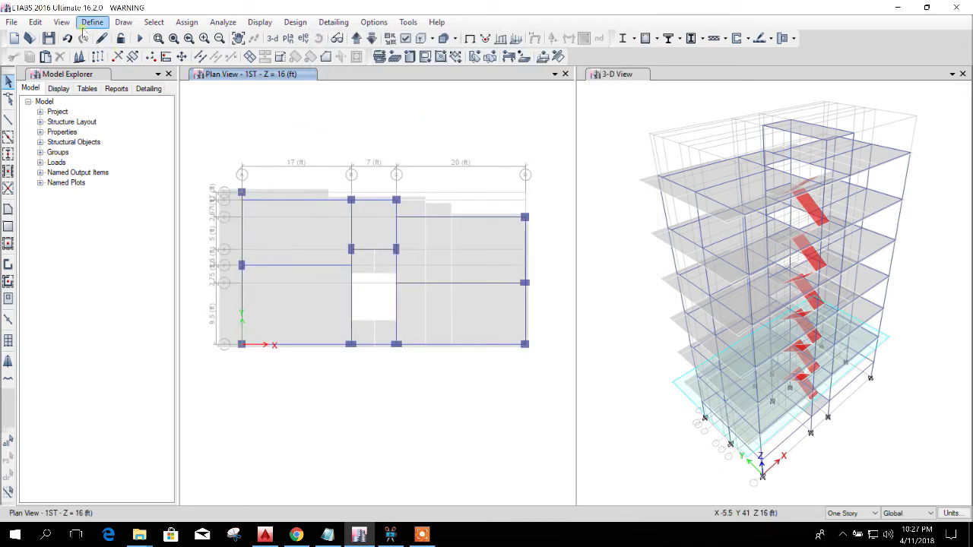
Bring up the Mass Source Data for MsSrc1 and reposition the dialog.
click(92, 21)
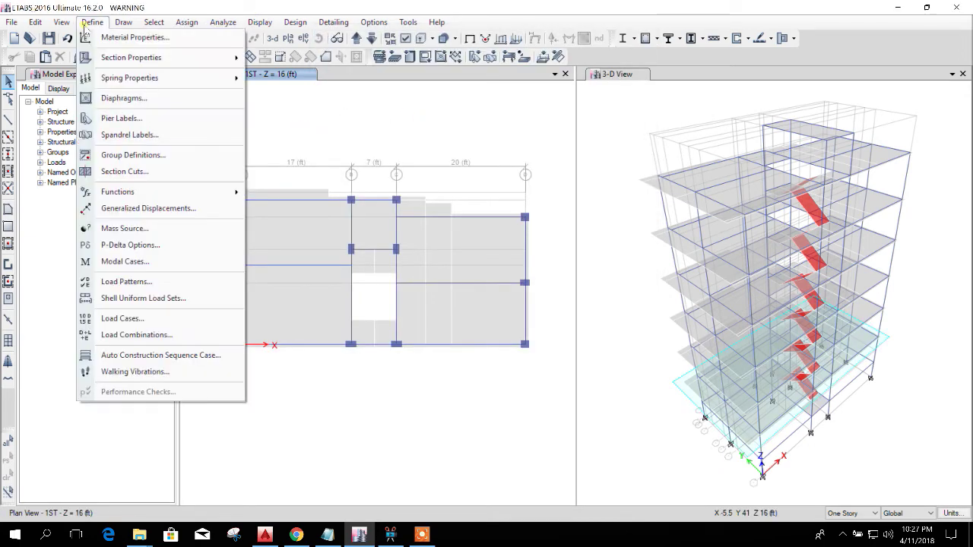
click(160, 228)
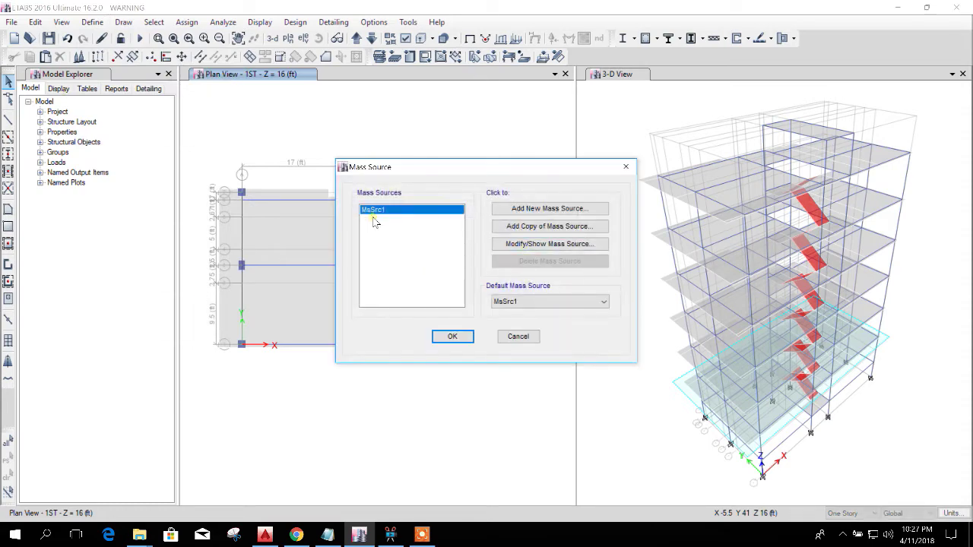
click(498, 245)
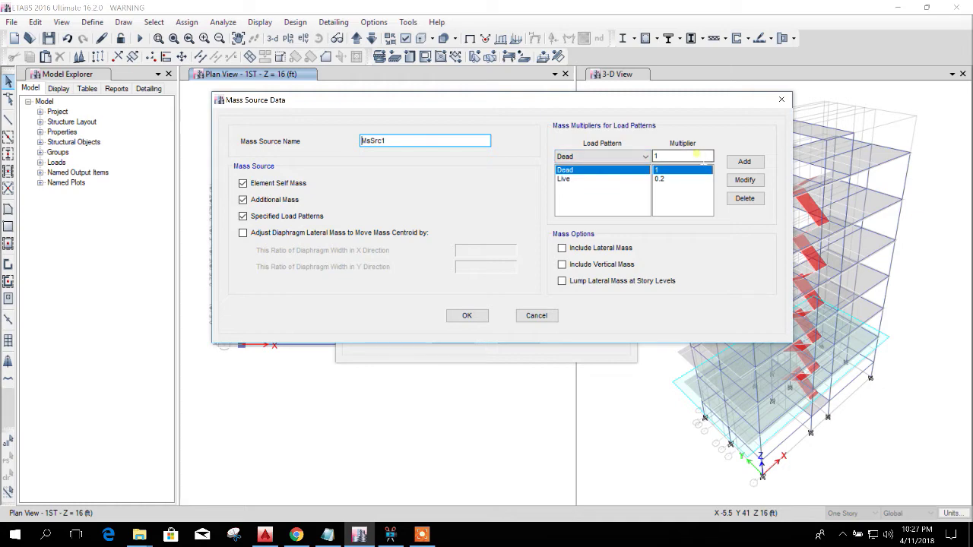
click(689, 156)
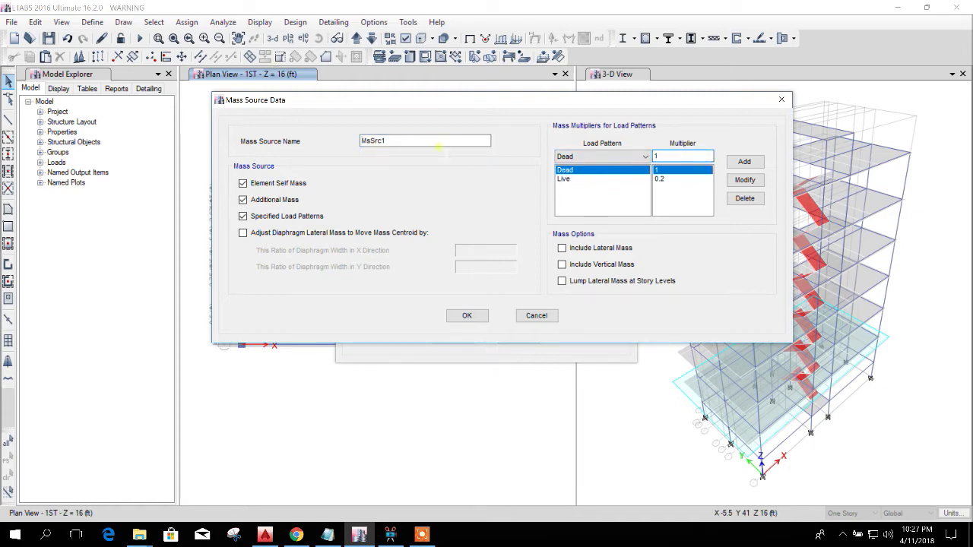
click(427, 140)
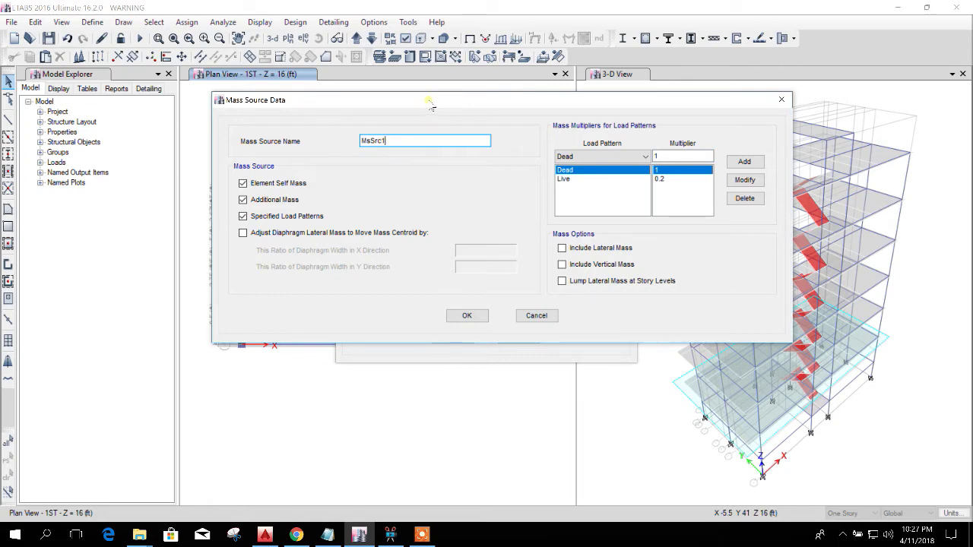
drag(466, 99, 450, 86)
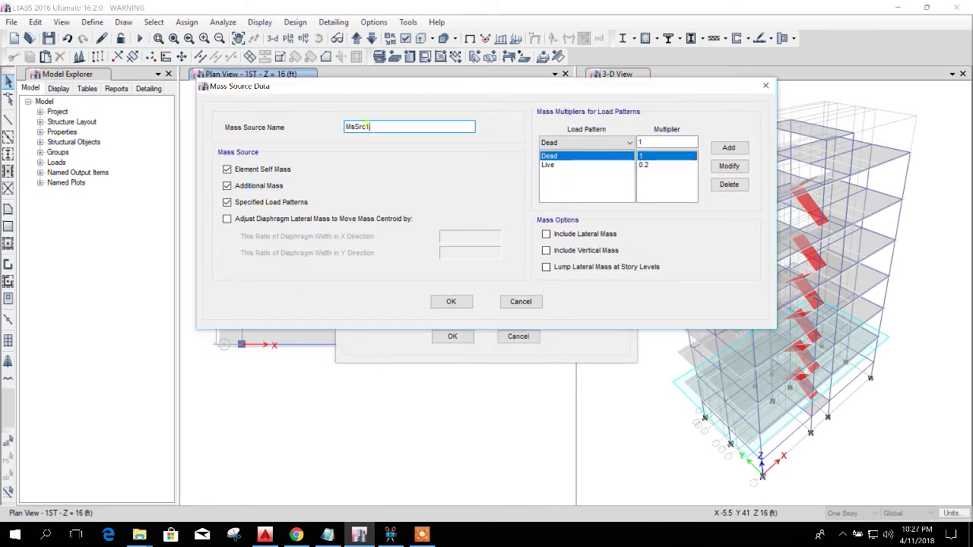
drag(368, 126, 396, 126)
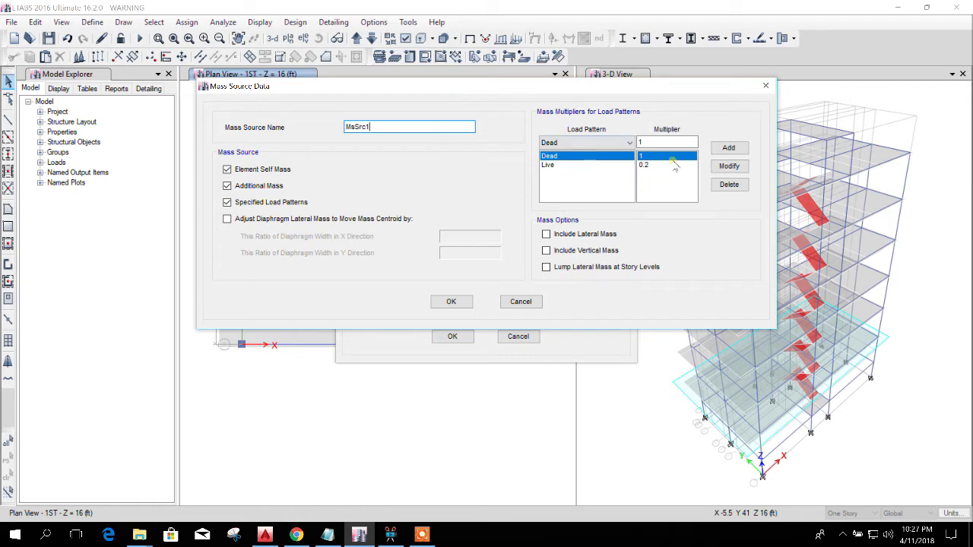
Review MsSrc1's Dead multiplier of 1 and Live multiplier of 0.2.
click(645, 143)
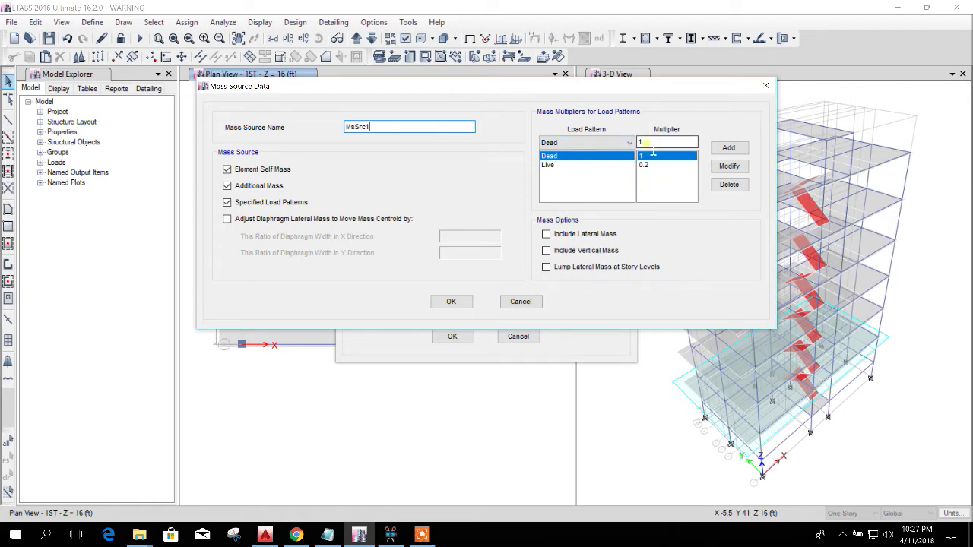
click(584, 165)
click(643, 167)
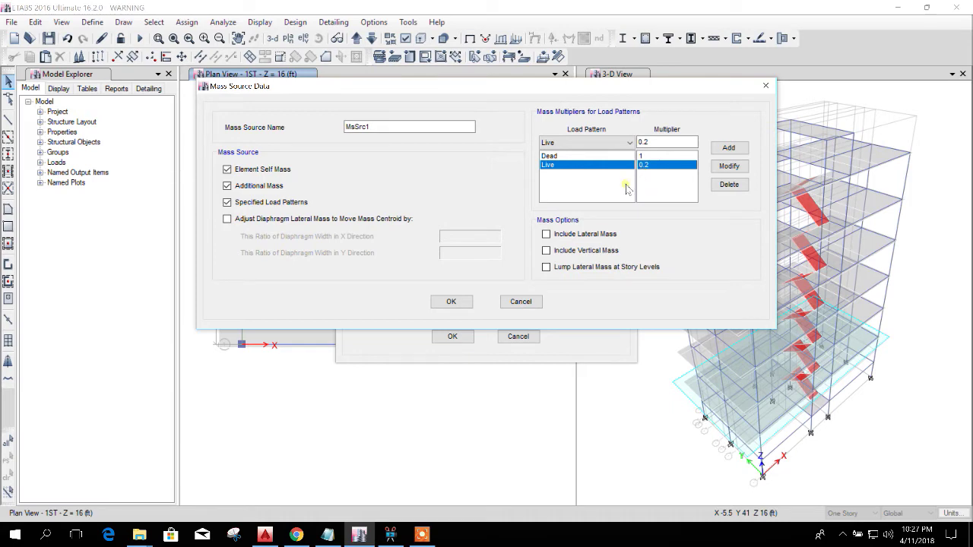
click(607, 158)
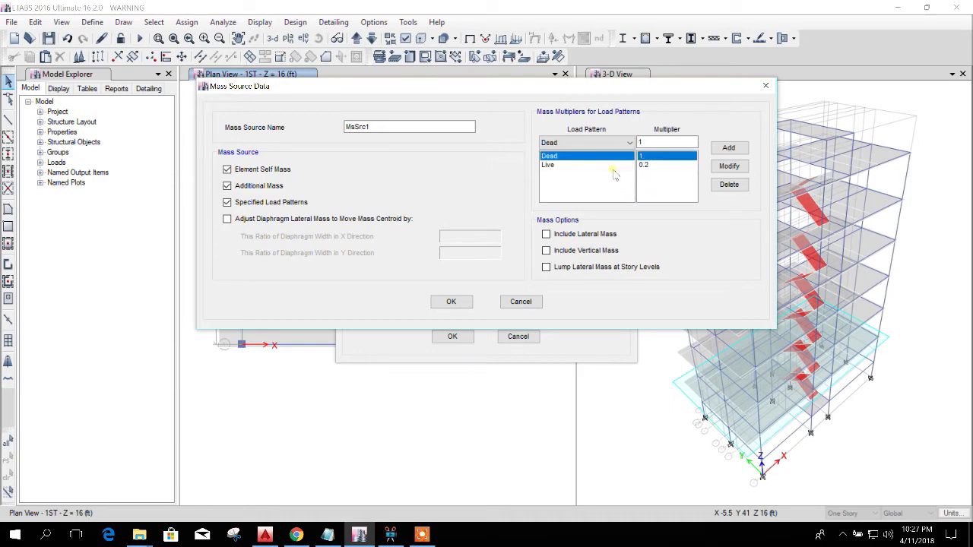
click(577, 173)
click(652, 165)
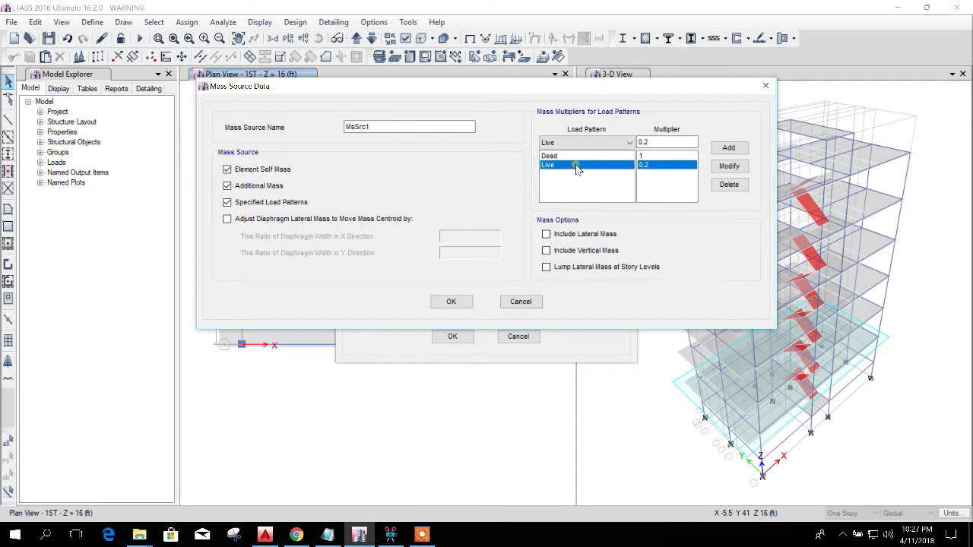
click(657, 142)
click(277, 173)
click(550, 156)
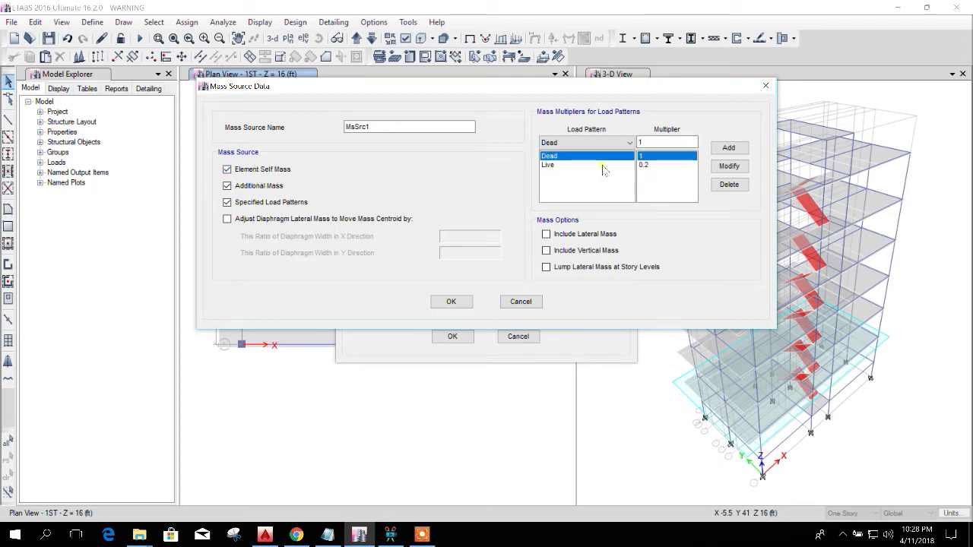
click(564, 156)
Clear additional mass for MsSrc1 and try out the self-mass and load-pattern options.
click(250, 175)
click(261, 188)
click(266, 202)
click(266, 202)
click(625, 143)
click(585, 155)
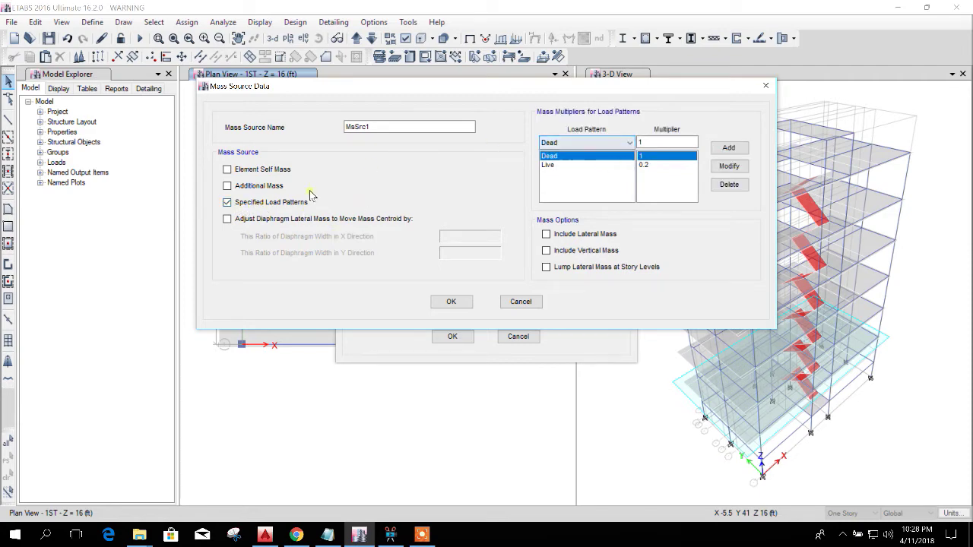
click(271, 203)
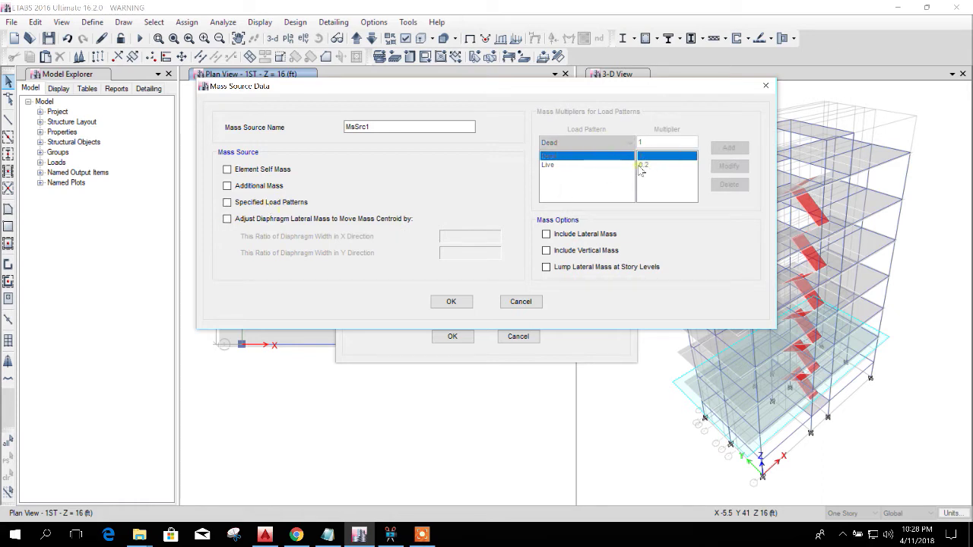
click(288, 170)
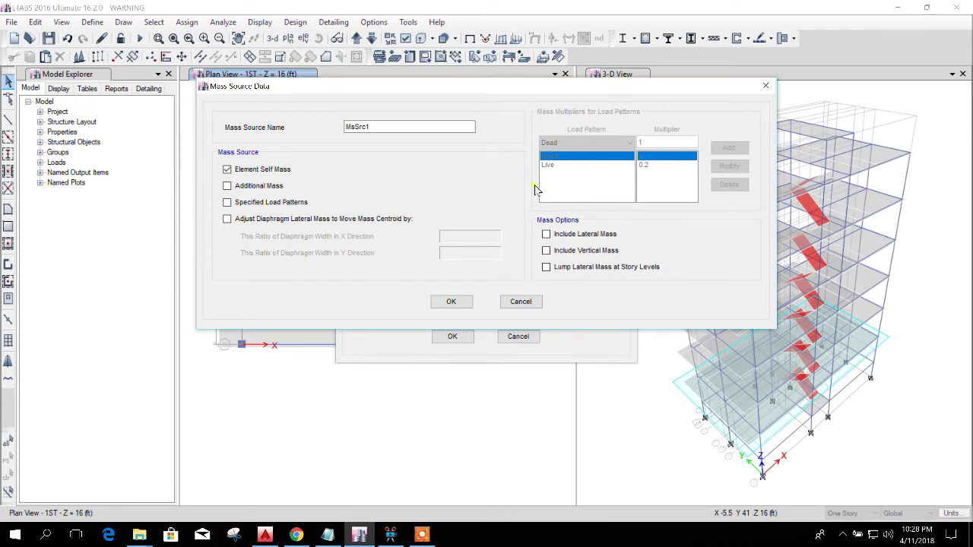
Set MsSrc1 to specified load patterns only, lumped at story levels, and accept both dialogs.
drag(547, 91, 552, 91)
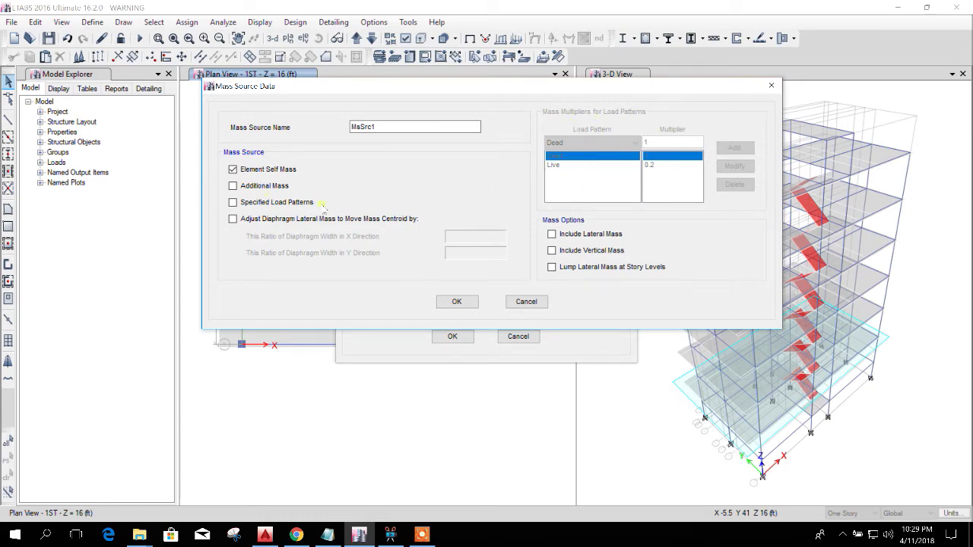
click(249, 170)
click(234, 202)
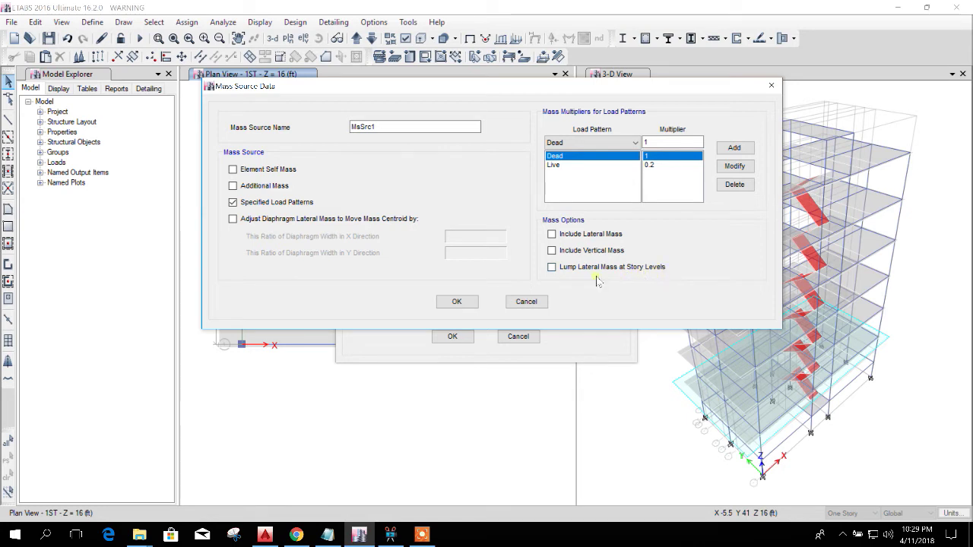
click(569, 267)
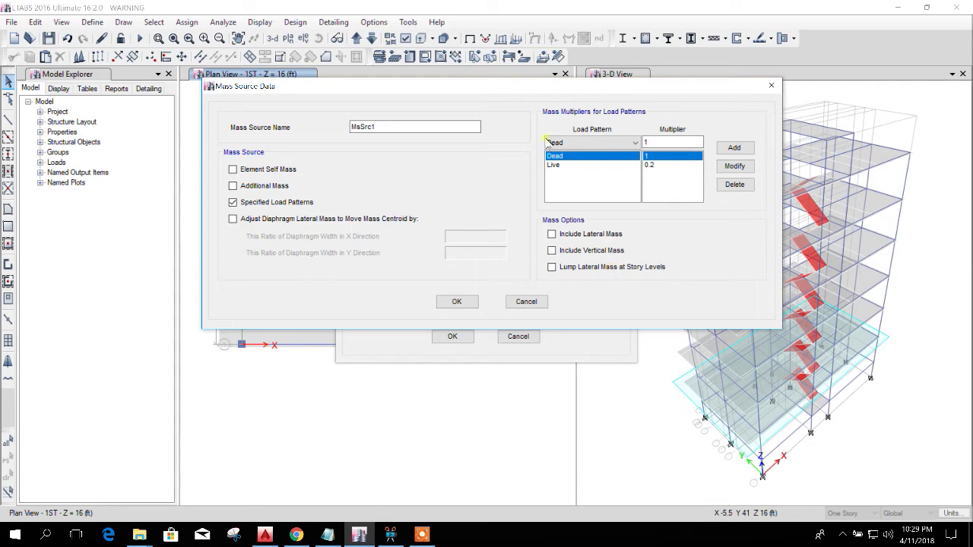
click(471, 302)
click(452, 336)
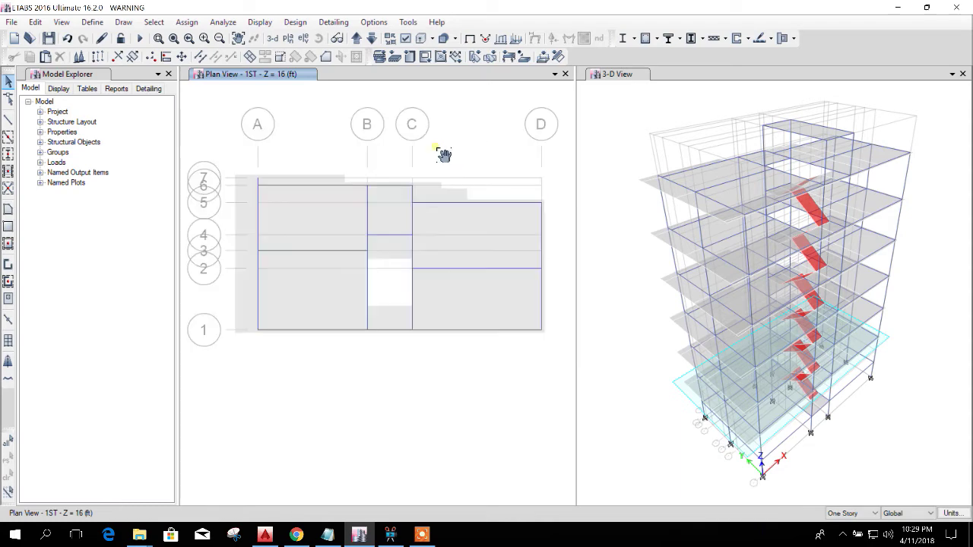
Rerun Check Model and confirm the report shows no warning messages.
click(223, 22)
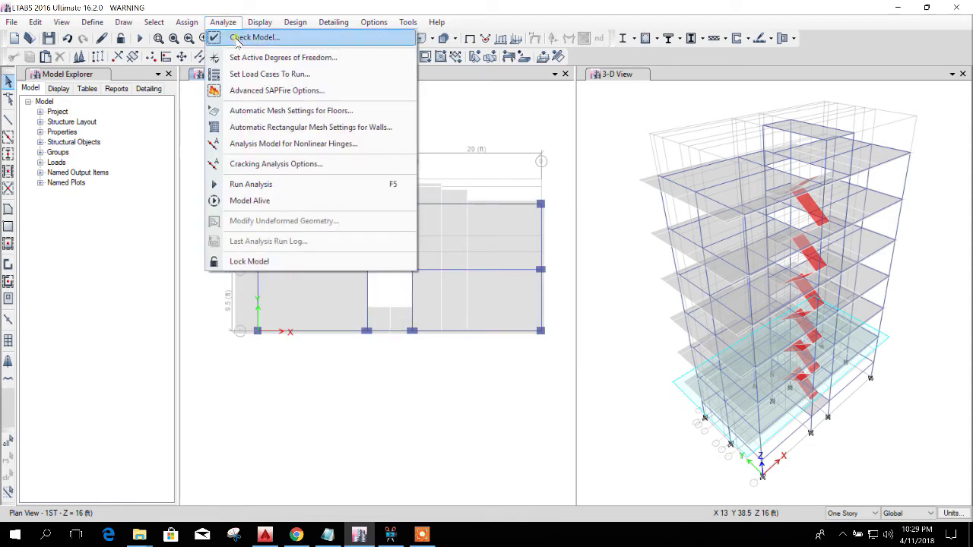
click(236, 41)
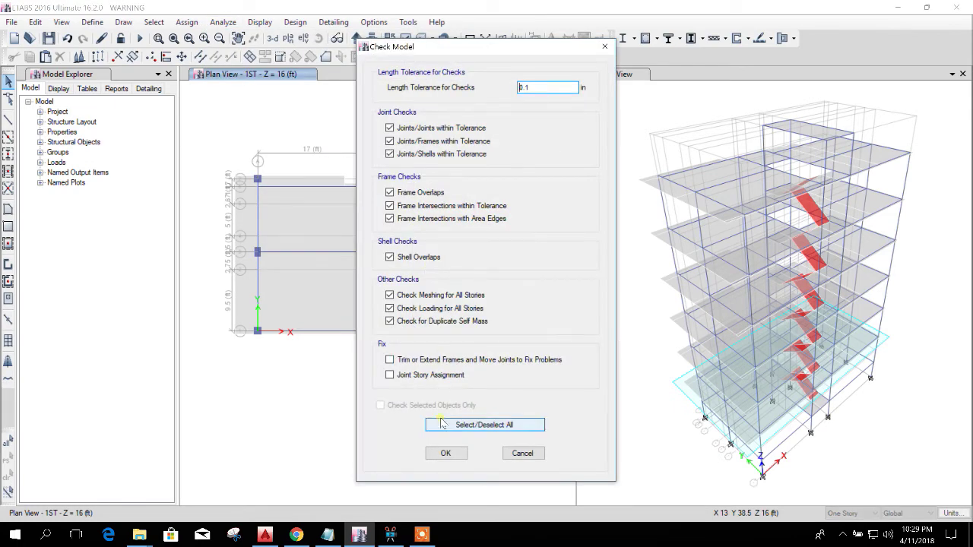
click(446, 454)
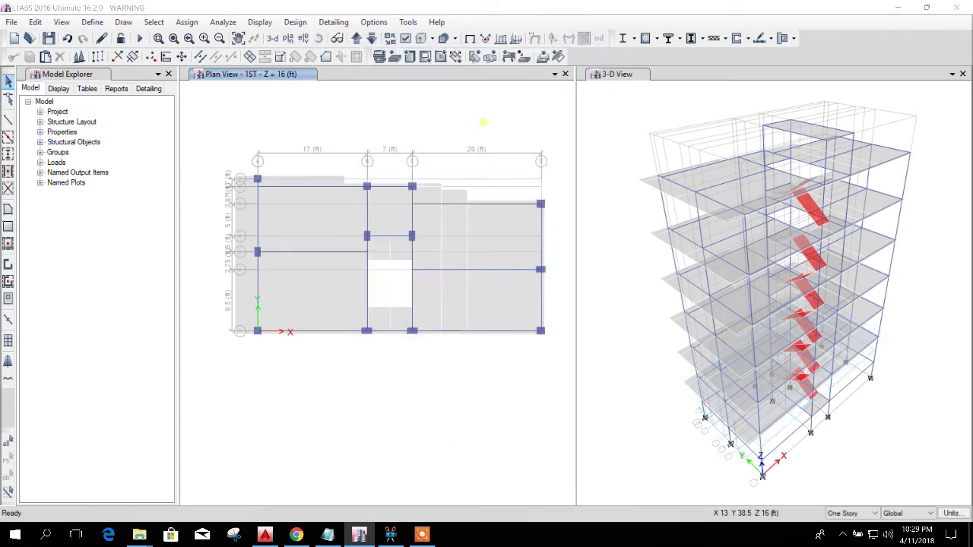
drag(309, 44, 505, 43)
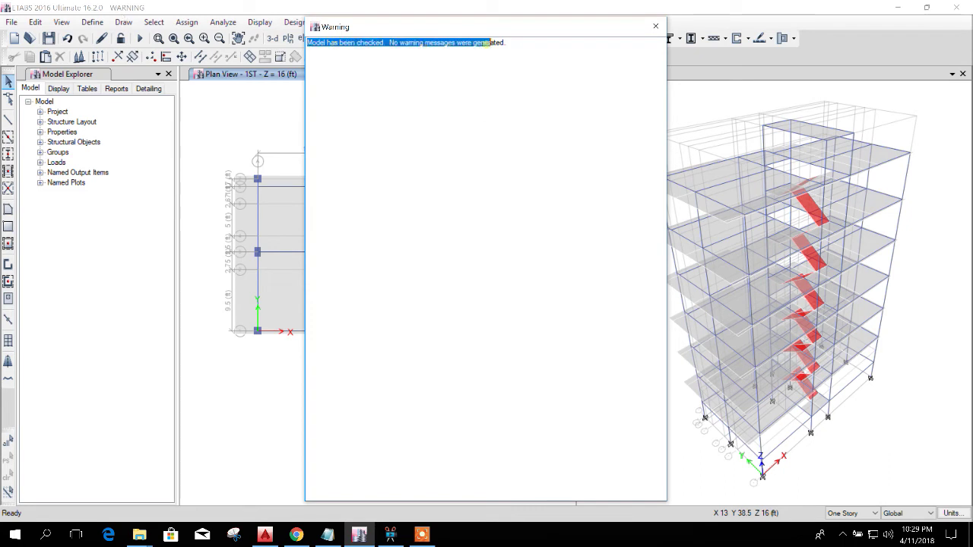
click(366, 70)
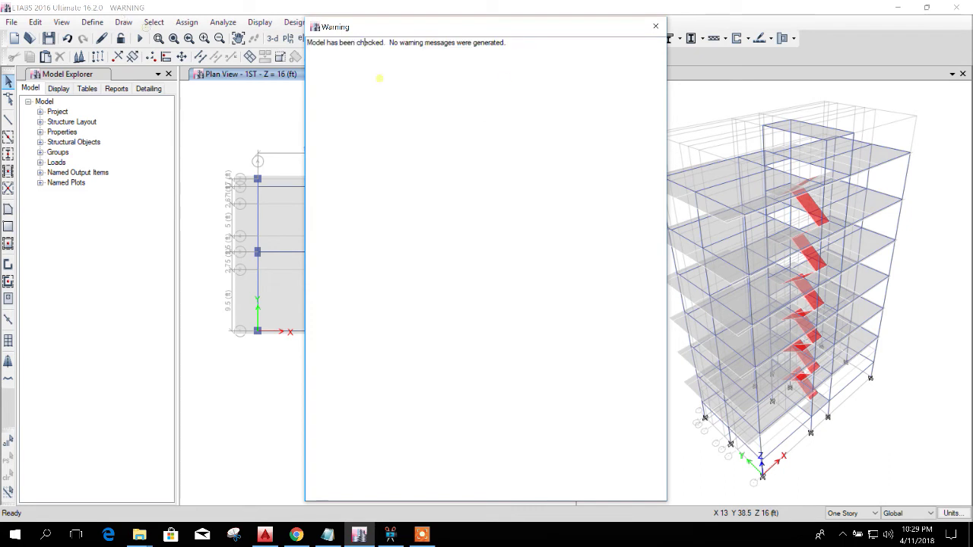
click(654, 28)
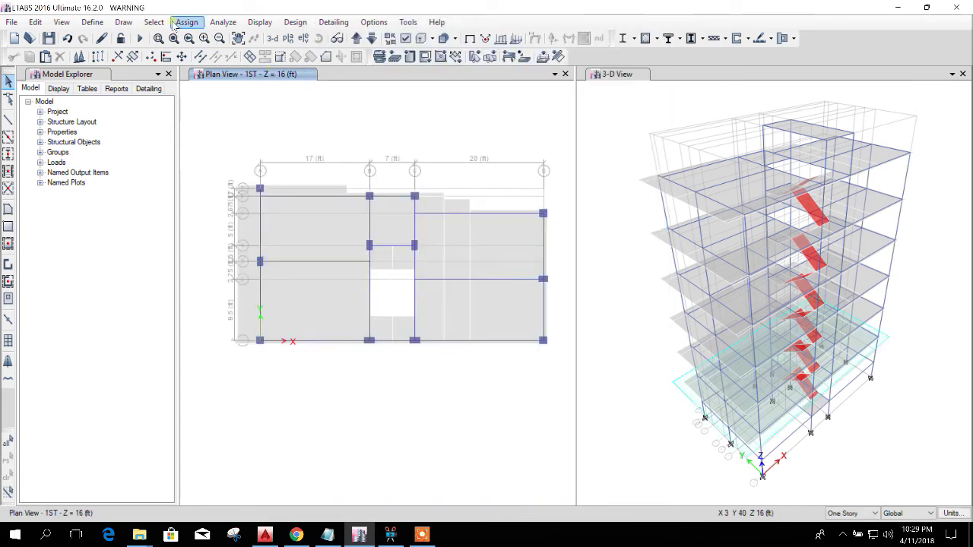
click(93, 23)
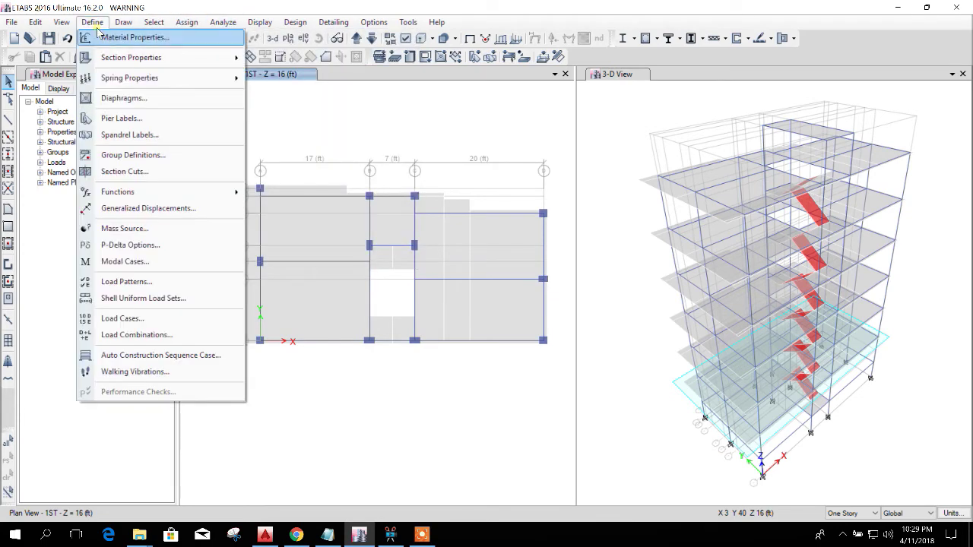
Review the load patterns without changes, then add a new mass source named MsSrc2.
click(143, 282)
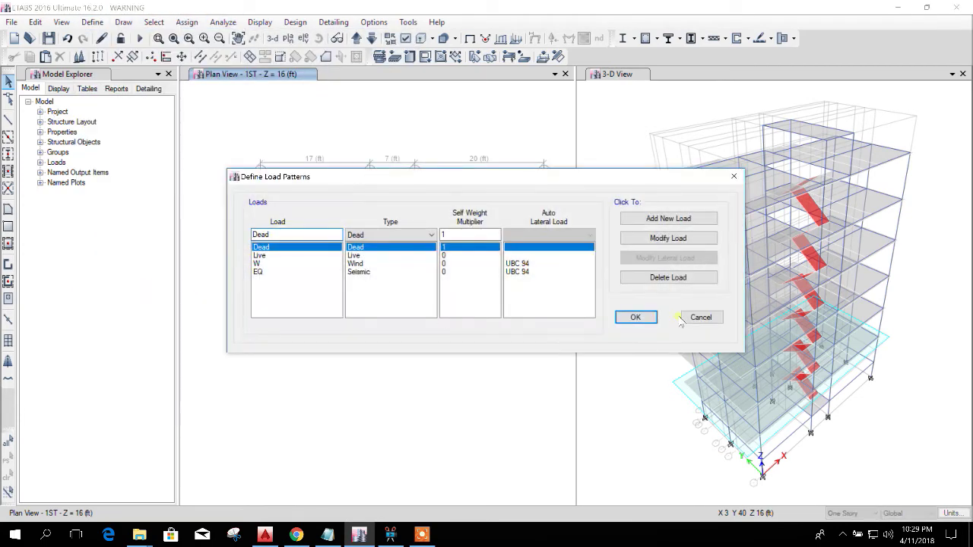
click(683, 319)
click(93, 22)
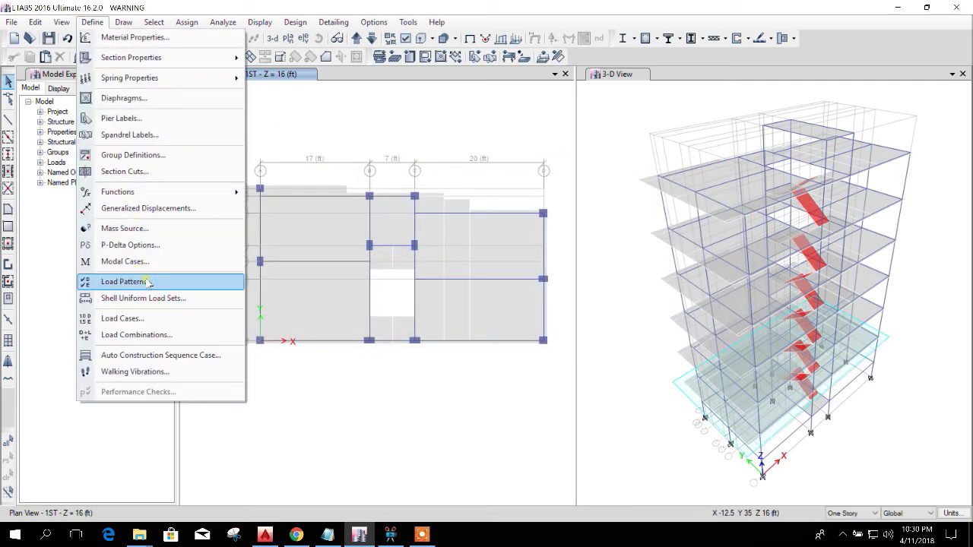
click(131, 228)
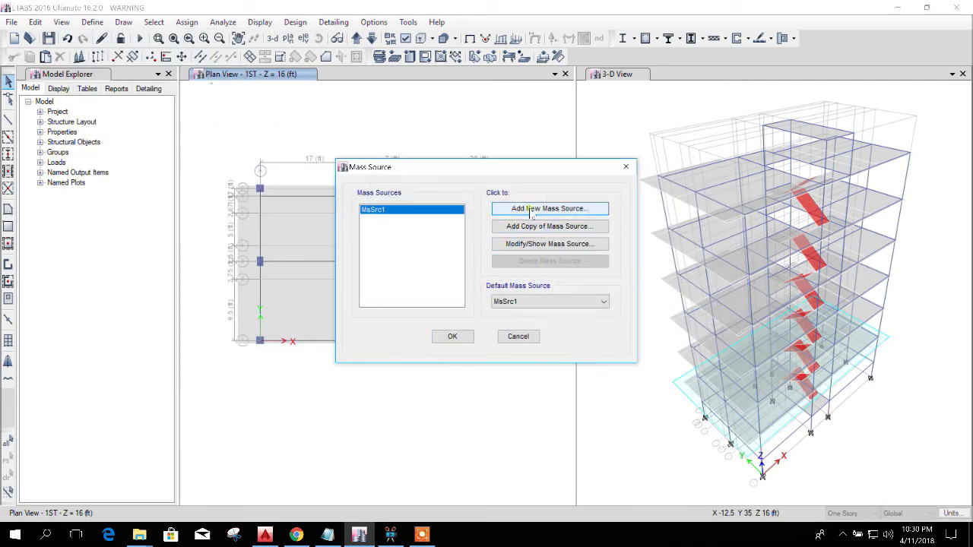
click(531, 210)
double_click(369, 184)
click(371, 183)
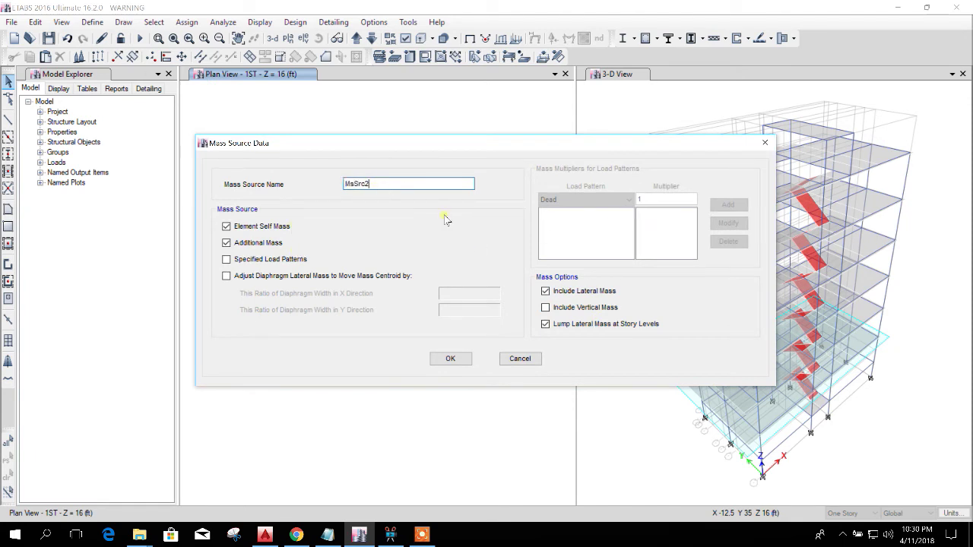
Base MsSrc2 on specified load patterns Dead at 1 and Live at 0.2, then confirm.
click(270, 260)
click(600, 199)
click(599, 199)
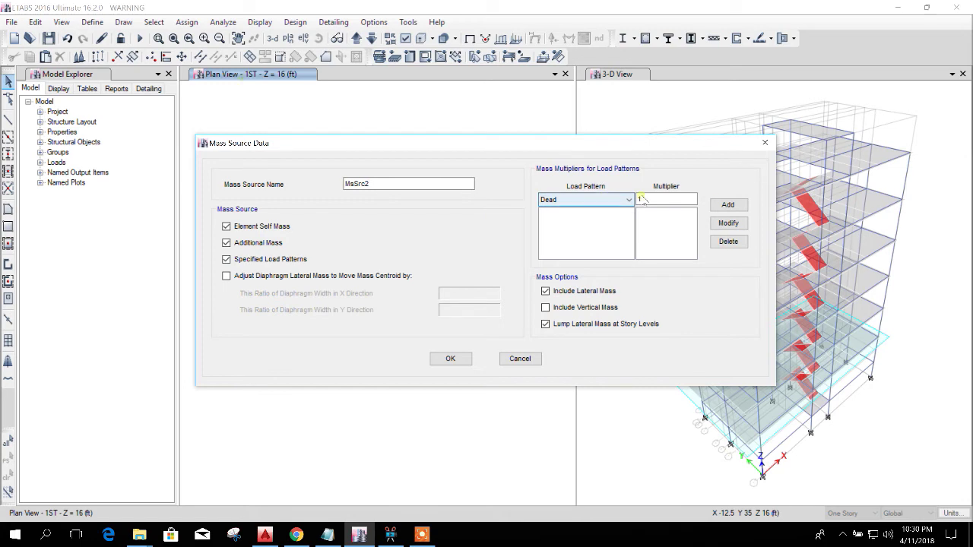
click(727, 205)
click(600, 199)
click(592, 220)
key(Tab)
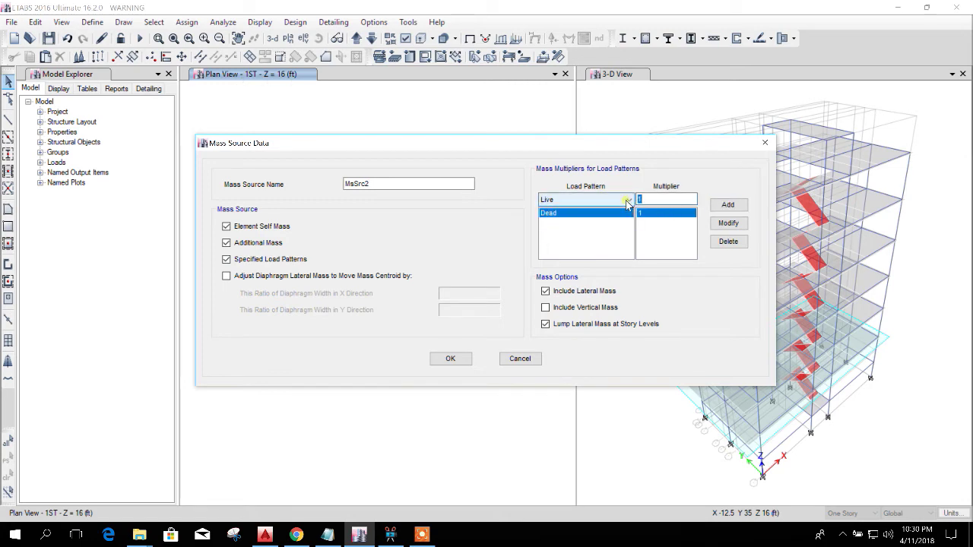
text(.2)
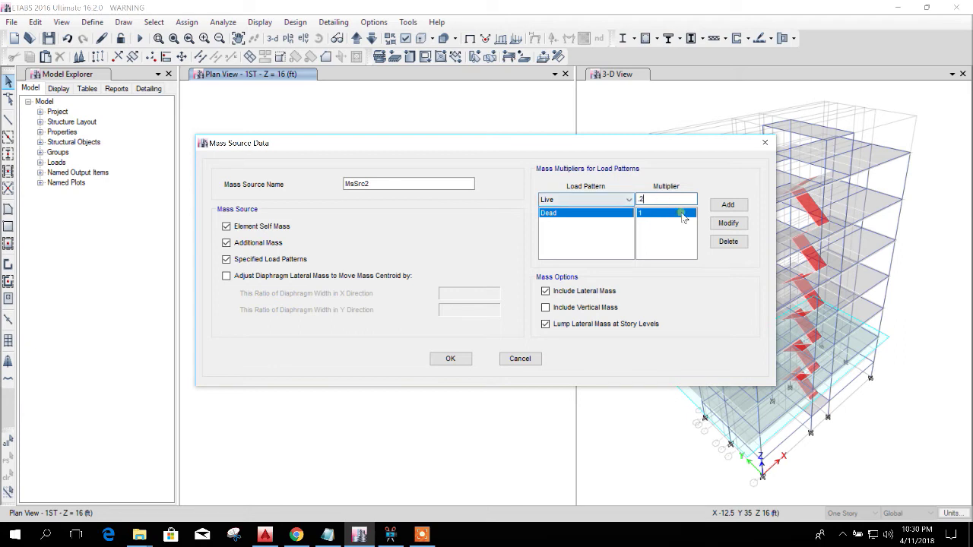
click(727, 204)
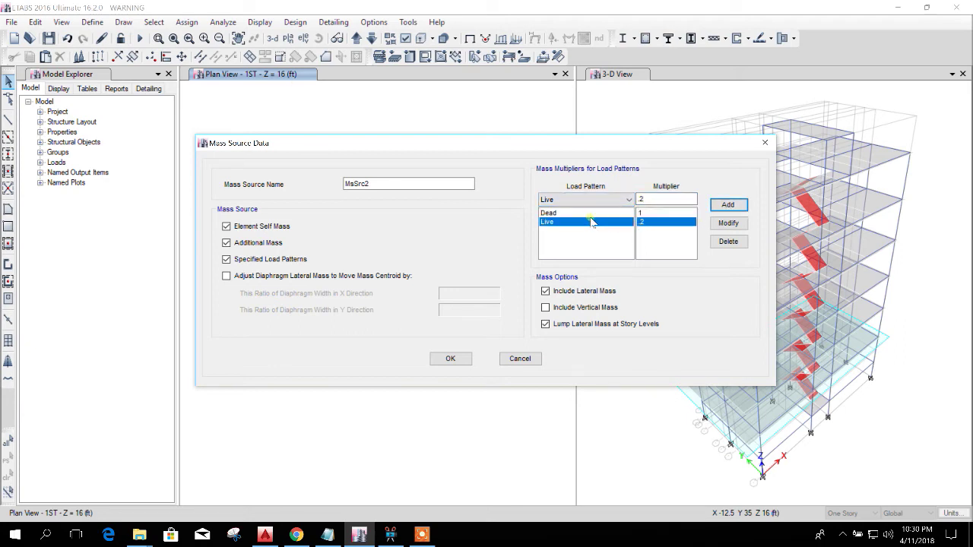
click(460, 362)
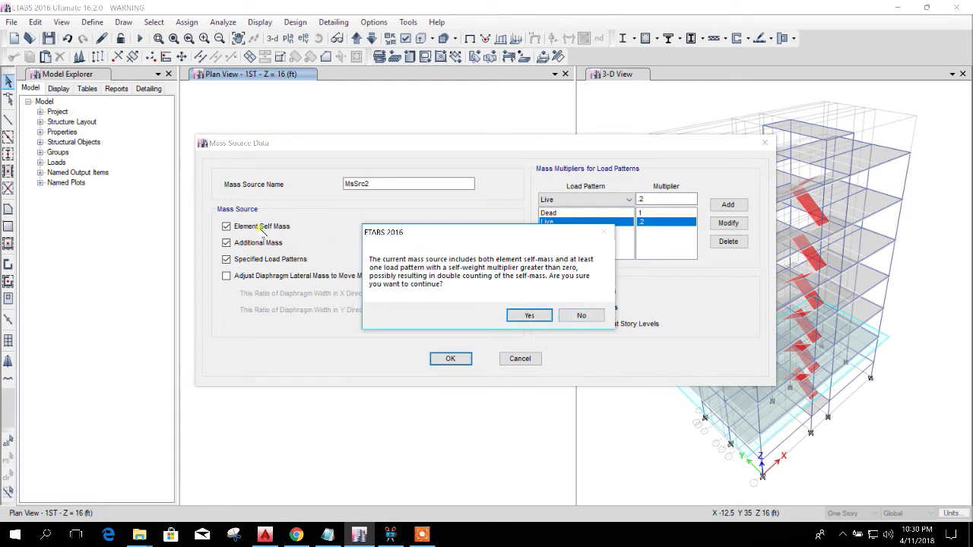
Decline the warning, drop self mass, additional mass and lateral mass from MsSrc2, then save it.
click(580, 316)
click(247, 226)
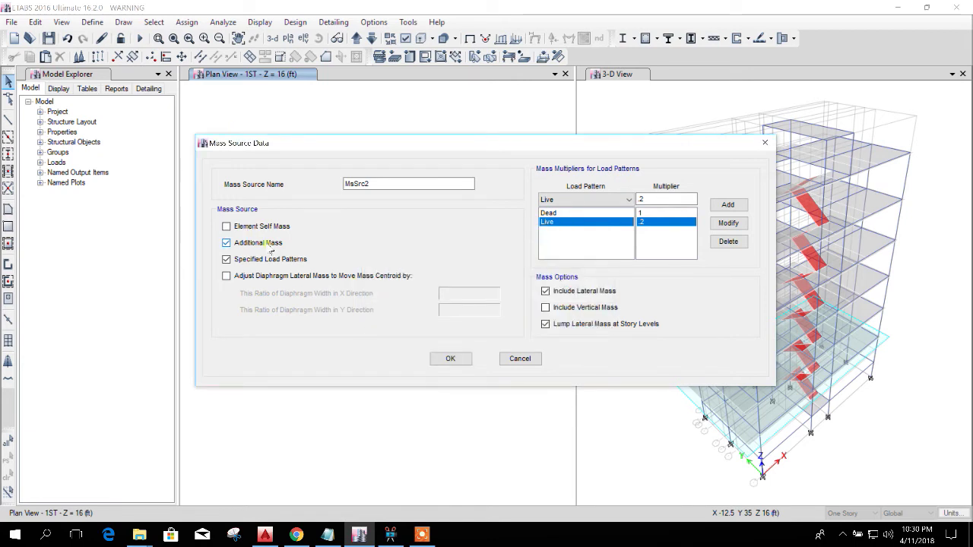
click(271, 245)
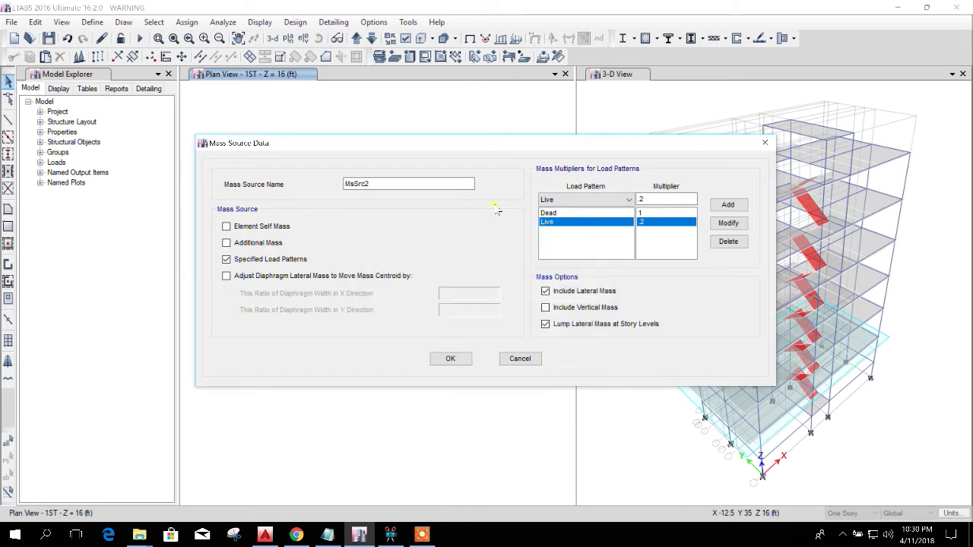
click(583, 293)
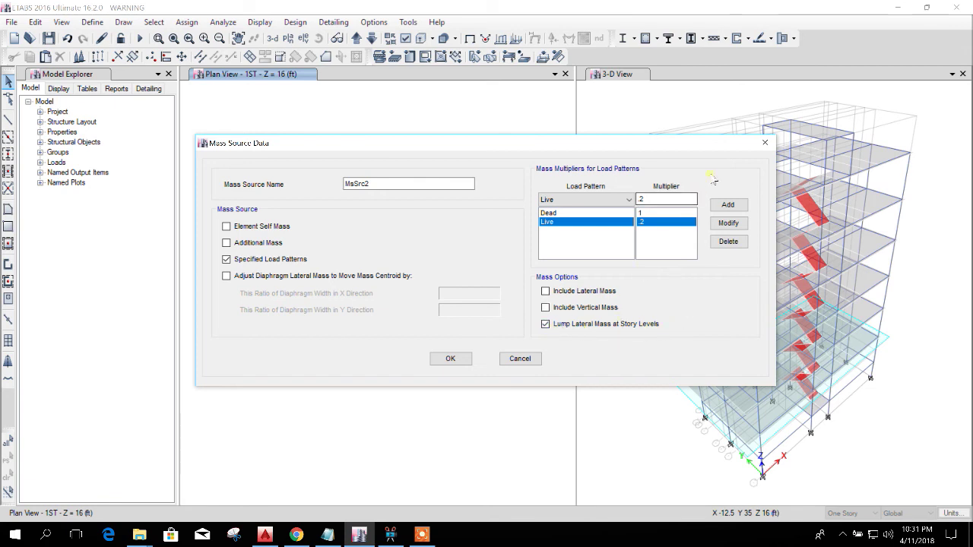
click(450, 358)
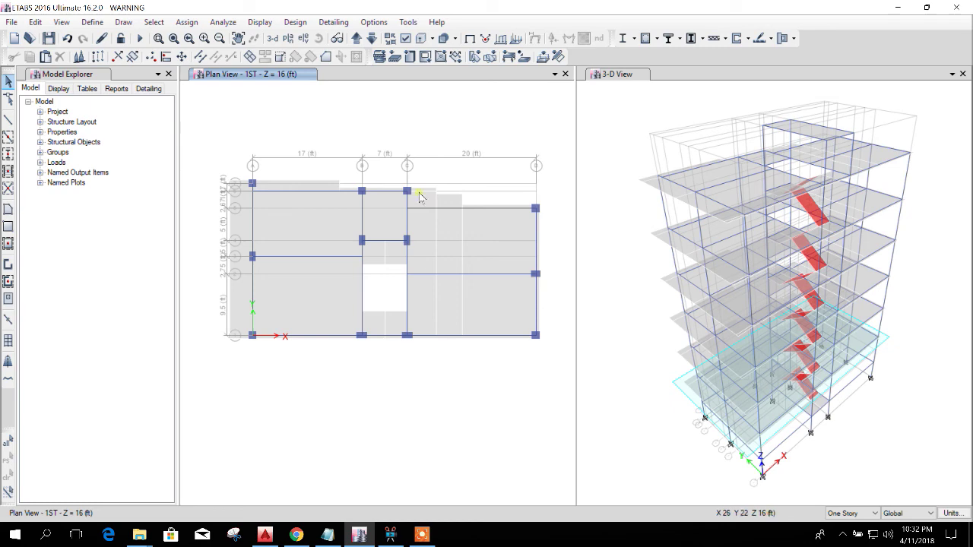
scroll(487, 152, up, 2)
scroll(481, 145, down, 2)
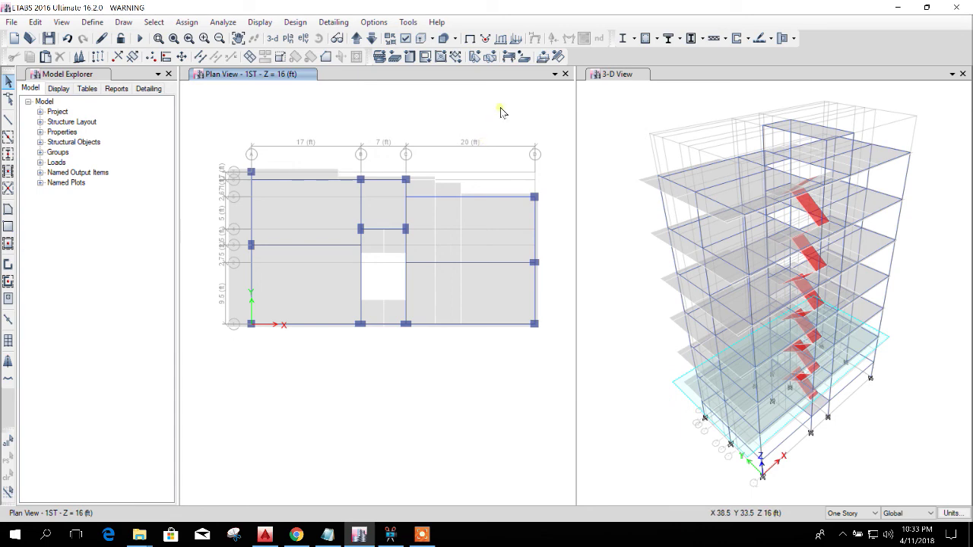
scroll(508, 166, up, 1)
scroll(507, 168, down, 1)
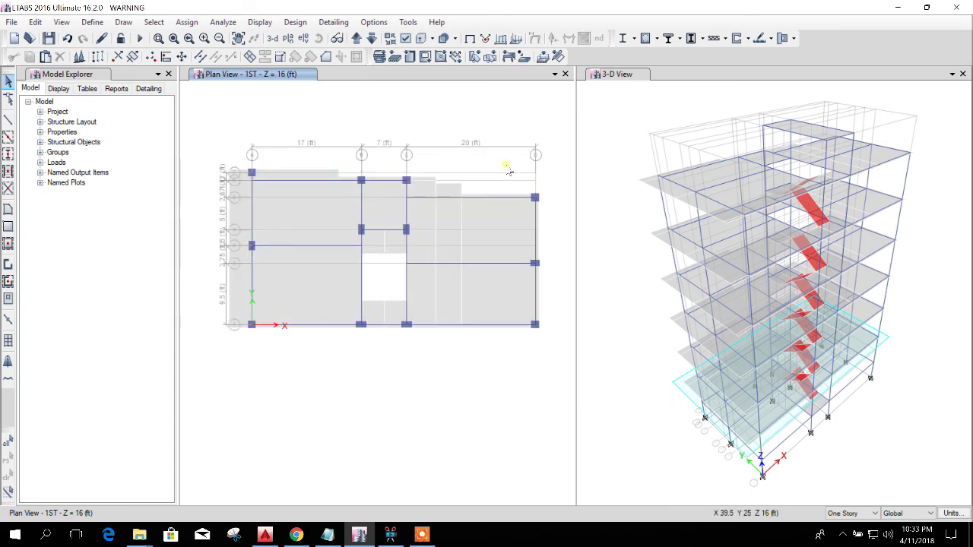